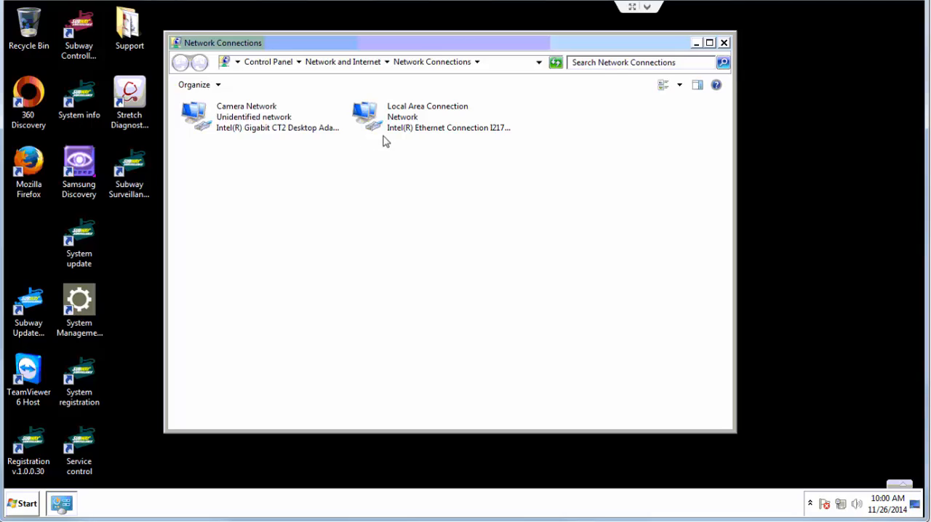
Look up the default gateway address in the Local Area Connection details, and close the network windows
right_click(394, 117)
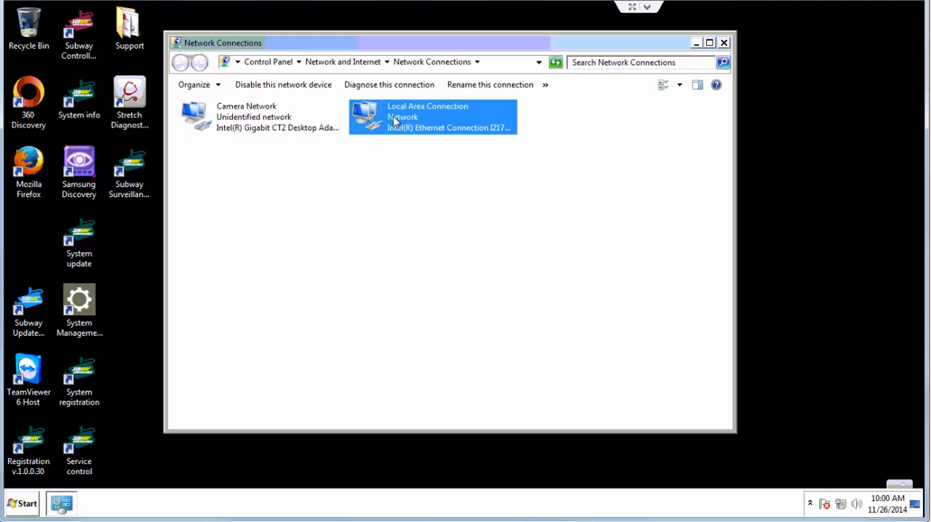
left_click(428, 138)
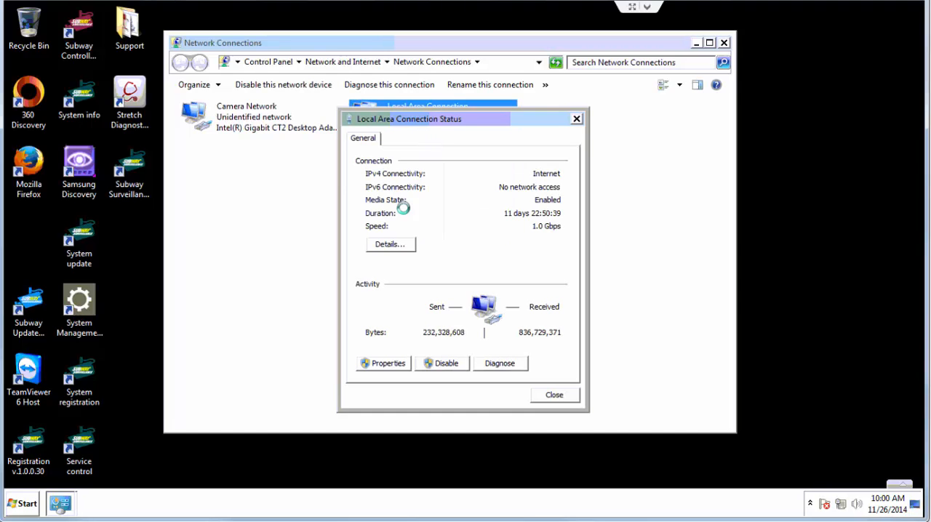
left_click(392, 246)
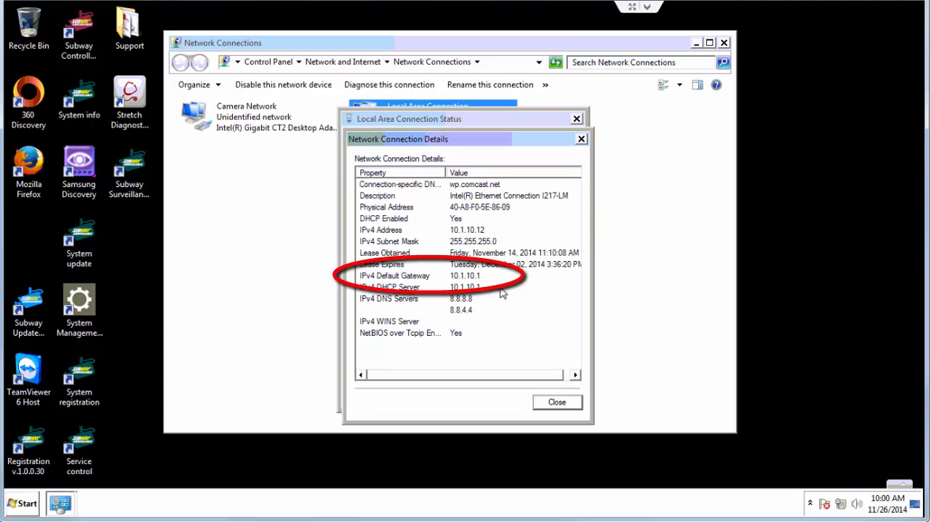
left_click(544, 401)
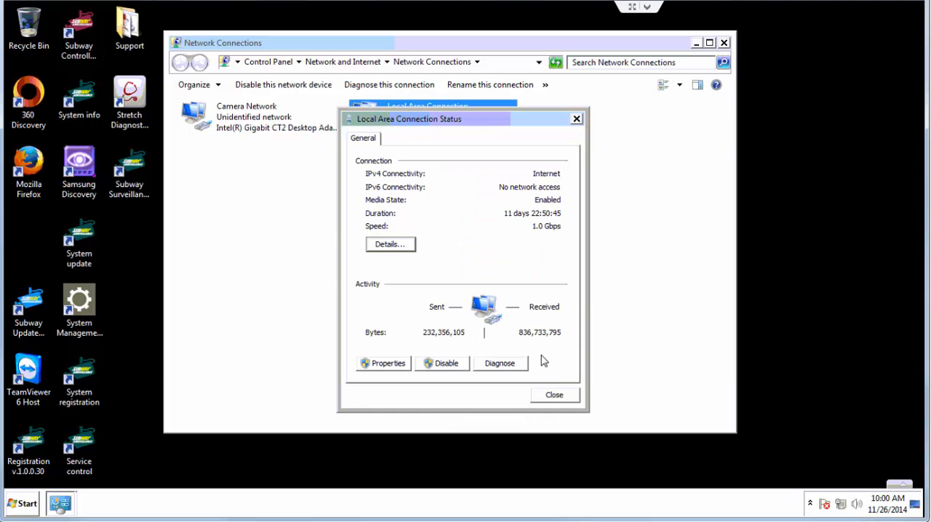
left_click(554, 396)
left_click(724, 43)
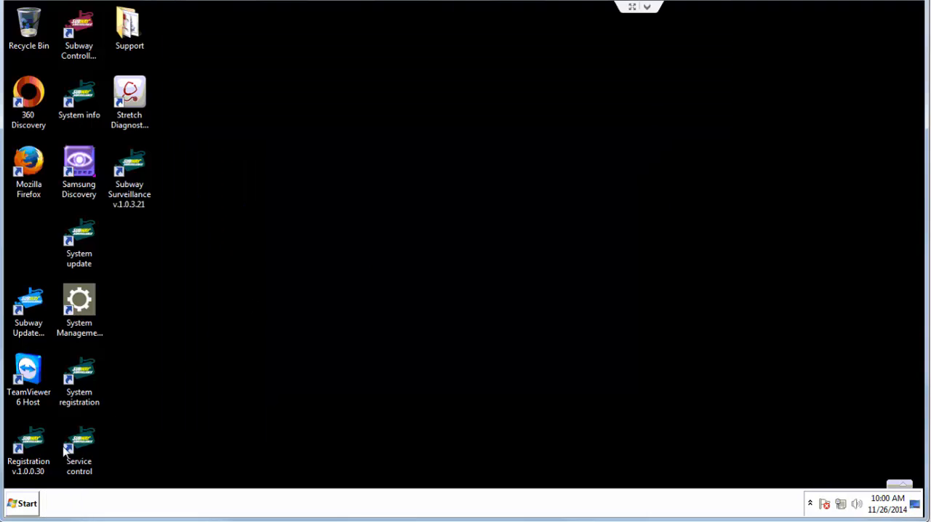
Switch to Internet Explorer and go to the gateway's address 10.1.10.1
left_click(24, 505)
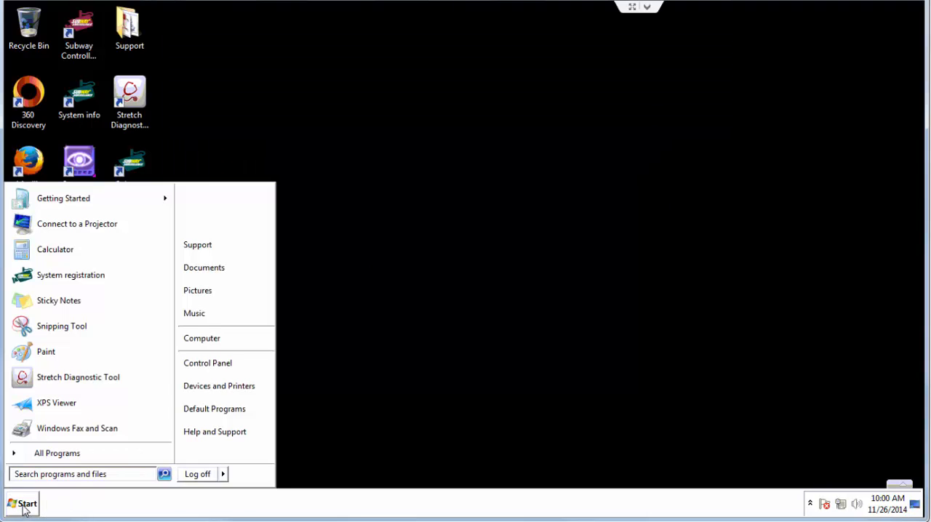
left_click(48, 452)
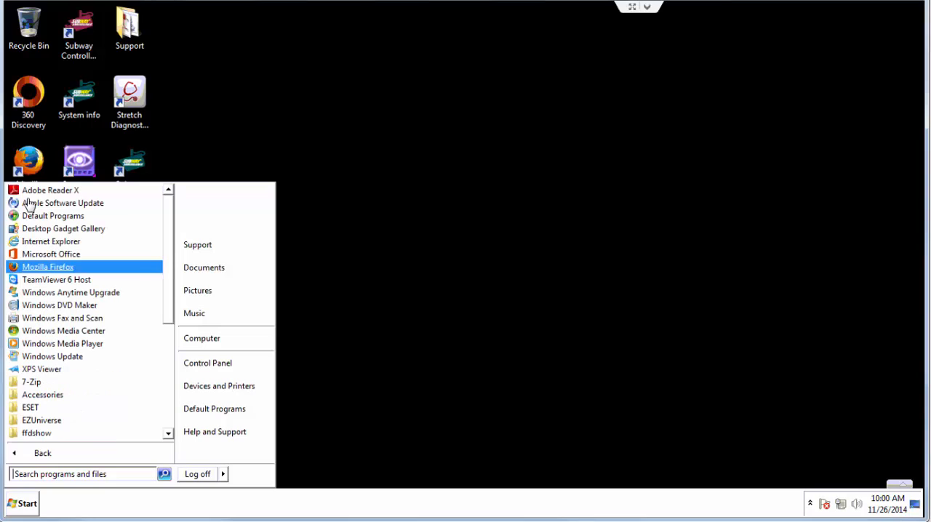
left_click(31, 241)
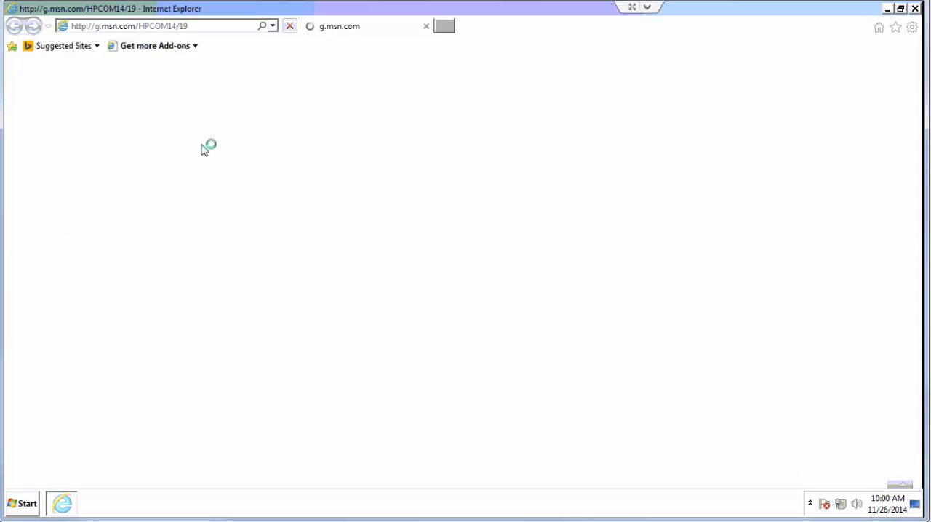
left_click(179, 29)
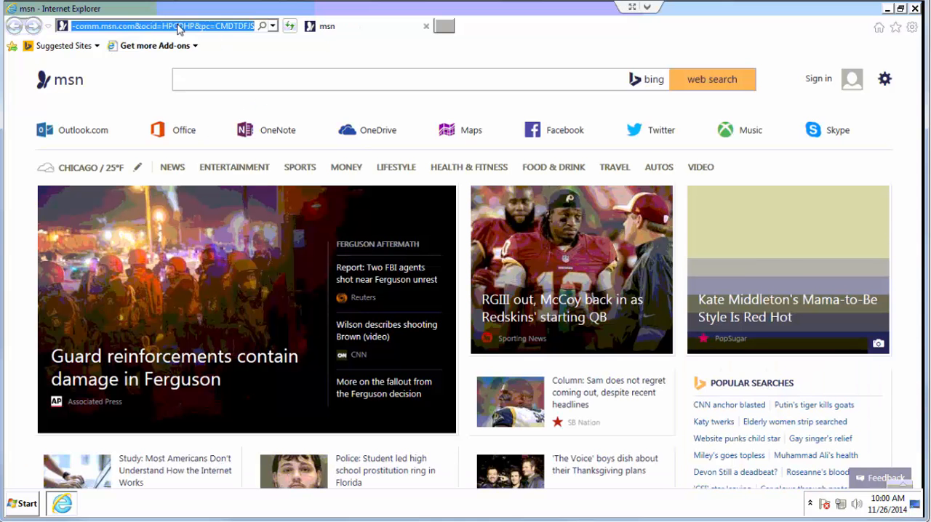
type("10.1.10")
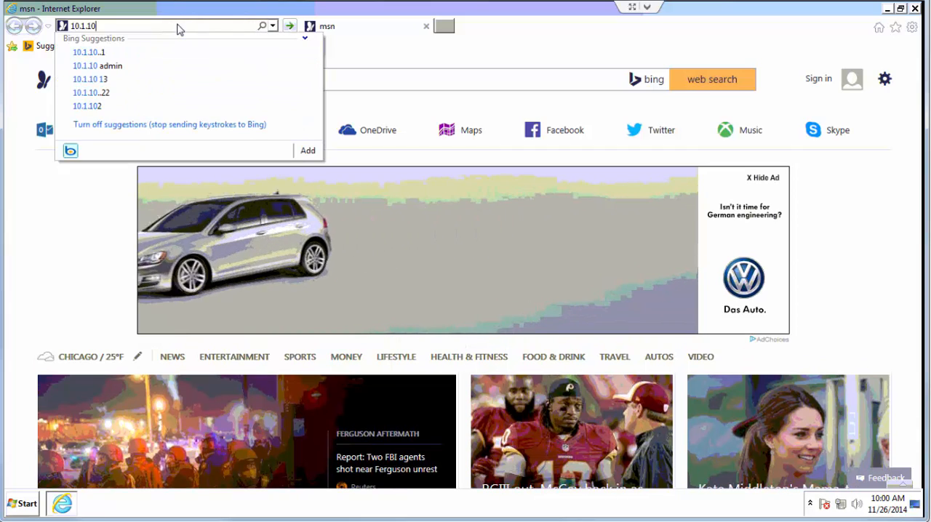
type(".1")
key("Return")
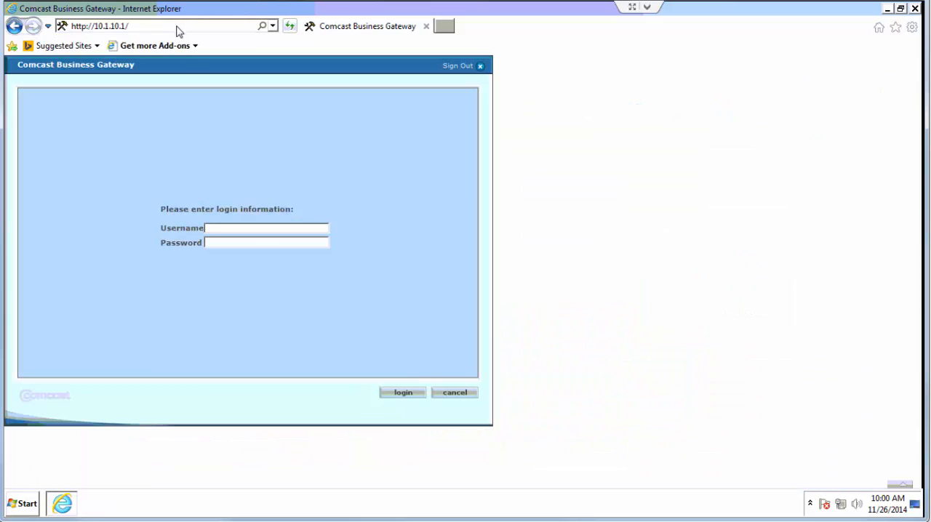
Log in to the Comcast Business Gateway with the administrator username and password, and view the LAN IPv4 DHCP settings
left_click(255, 231)
type("cusadmhighsp")
left_click(410, 399)
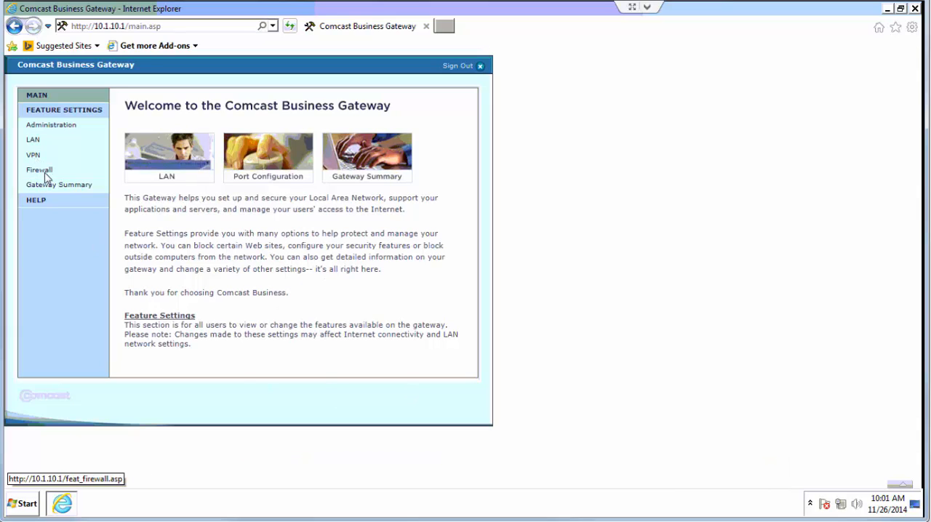
left_click(34, 141)
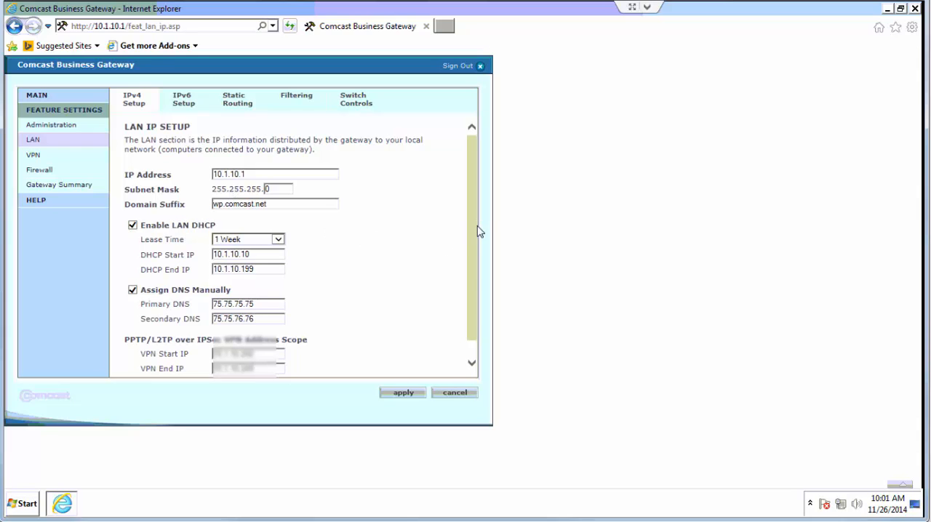
left_click_drag(476, 230, 473, 256)
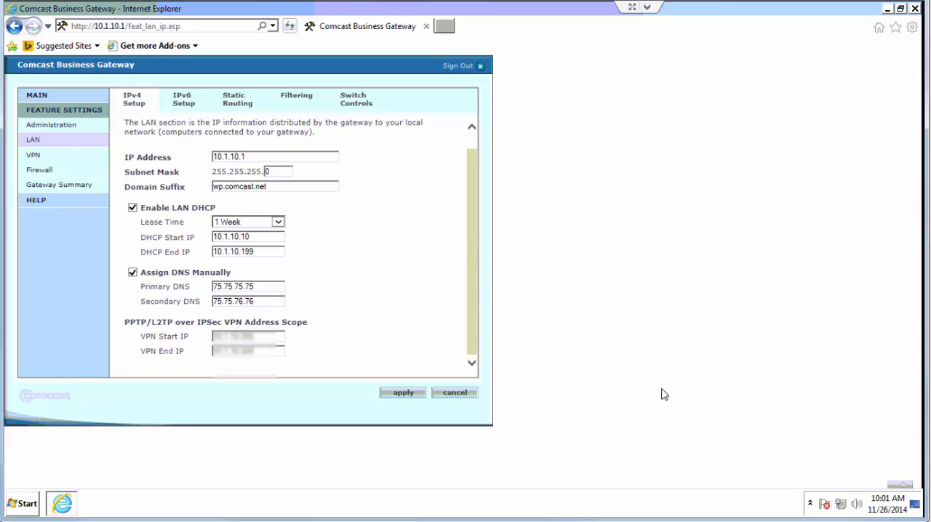
Open the Internet Protocol Version 4 properties of the Local Area Connection from Windows' Network and Sharing Center
right_click(840, 503)
left_click(830, 493)
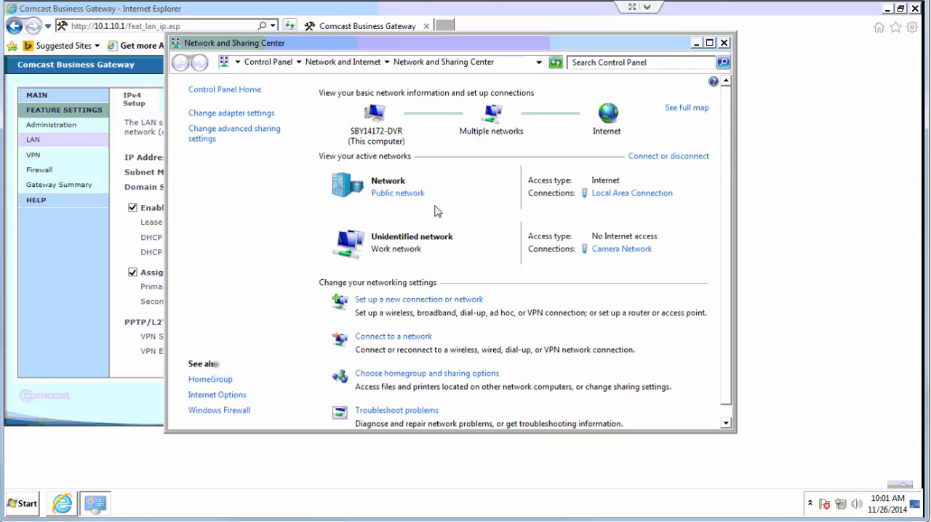
left_click_drag(352, 45, 493, 51)
left_click(402, 121)
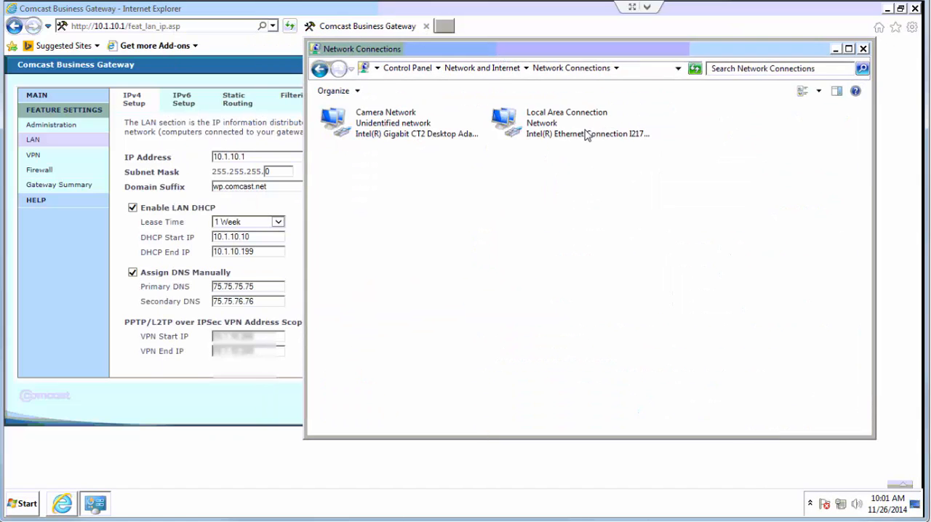
right_click(551, 118)
left_click(583, 229)
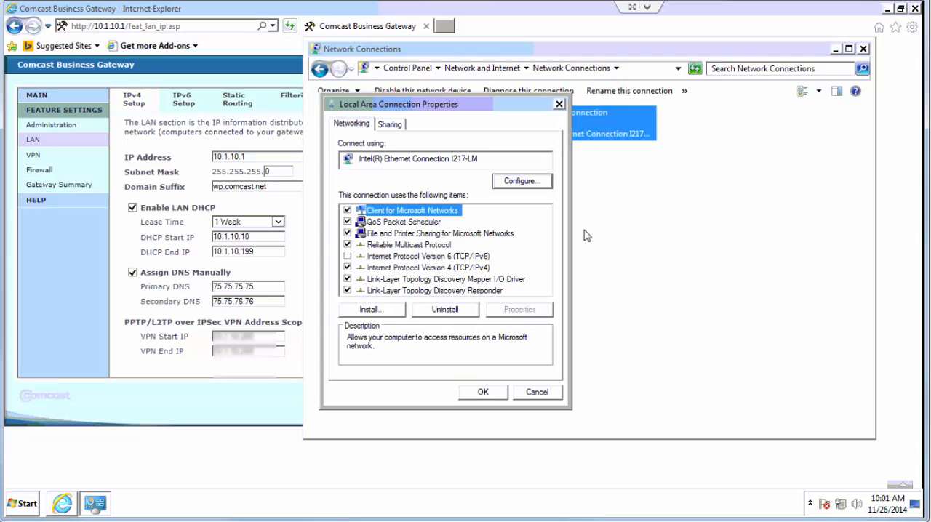
left_click(431, 270)
left_click(531, 313)
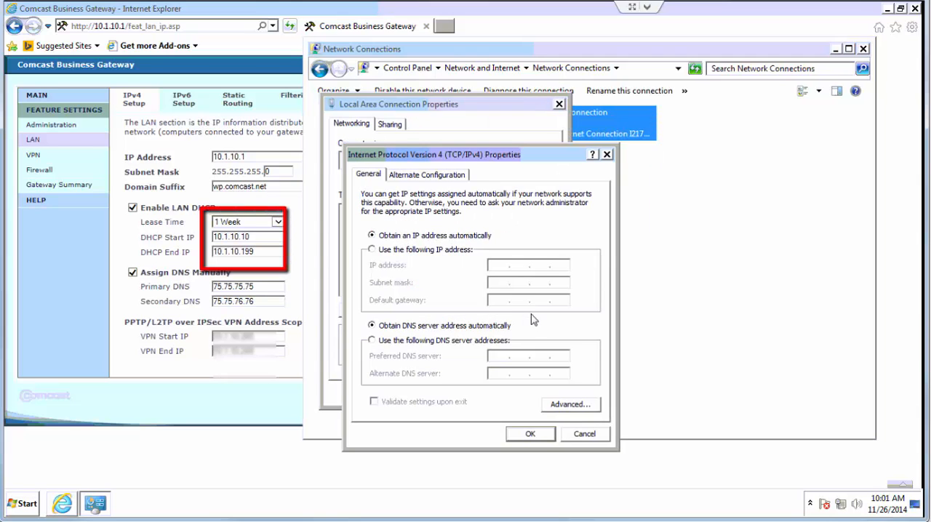
Assign a static IP address of 10.1.10.205 with subnet mask 255.0.0.0 and default gateway 10.1.10.1
left_click(462, 252)
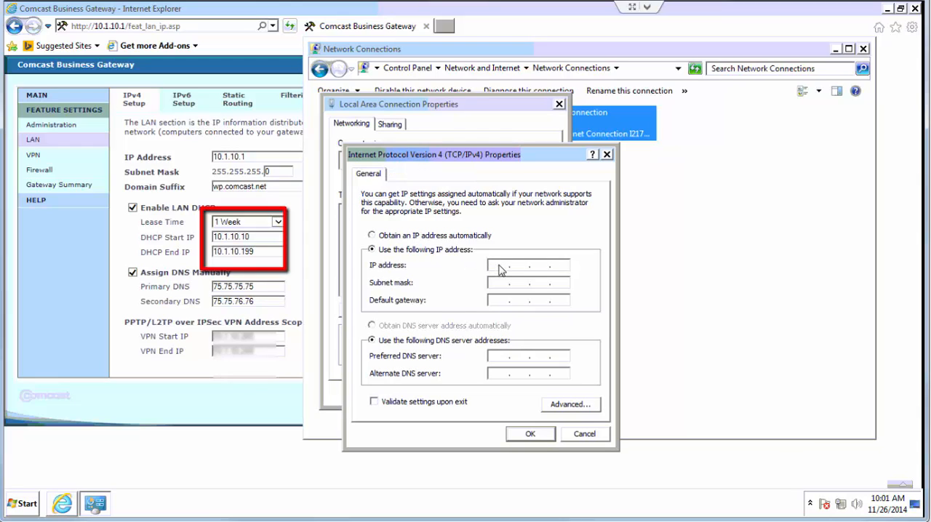
left_click(500, 266)
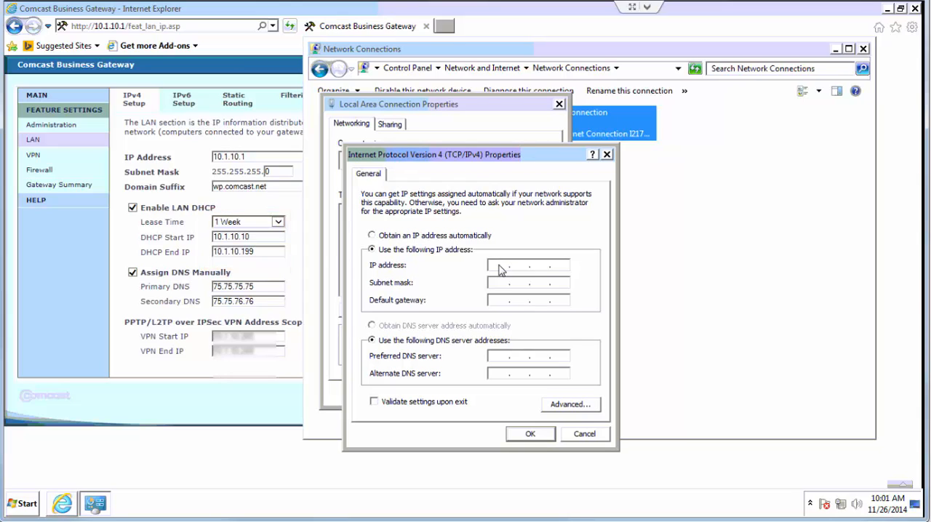
type("10 . 1 . 10 . 205")
left_click(500, 283)
left_click(500, 301)
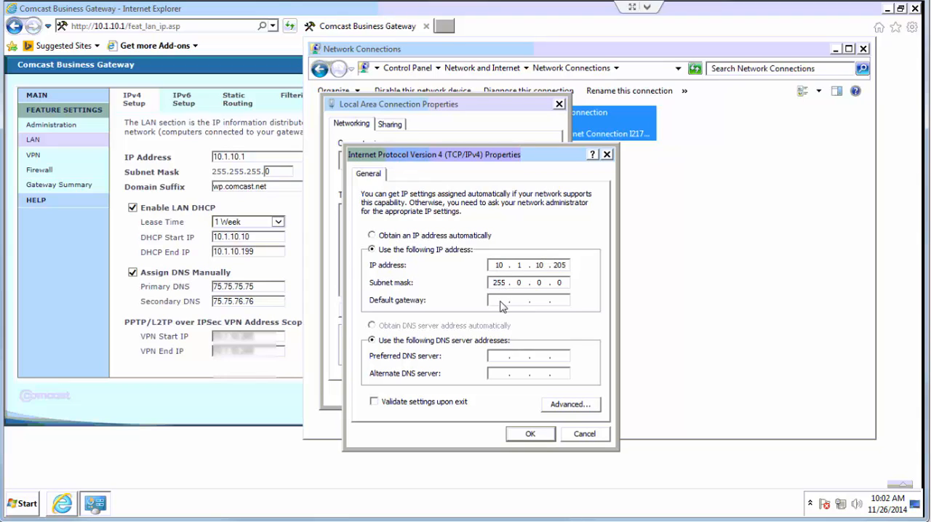
type("10 . 1 . 10 . 1")
Set the preferred DNS server to 8.8.8.8 and the alternate to 8.8.4.4, then save the connection settings and close Network Connections
left_click(499, 358)
type("8.8.8")
left_click(505, 375)
type("8 . 8 . 4 . 4")
left_click(530, 434)
left_click(500, 397)
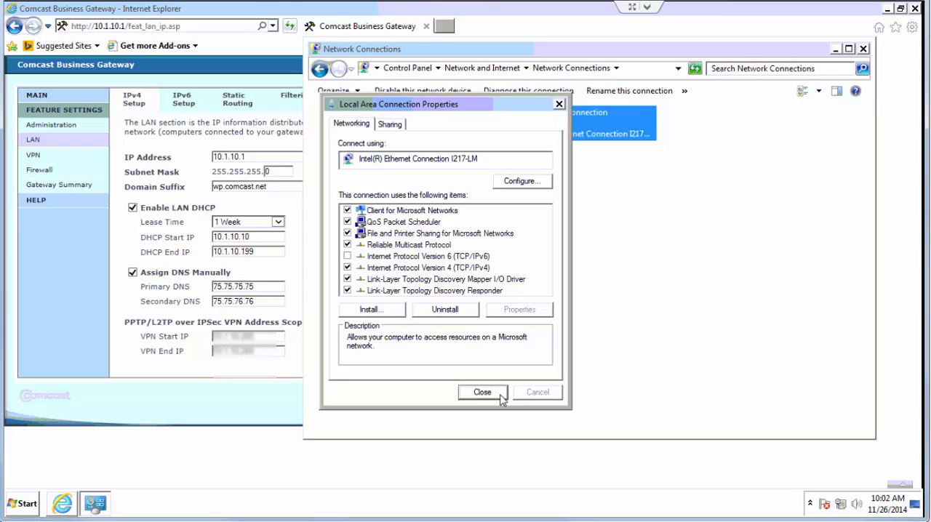
left_click(864, 49)
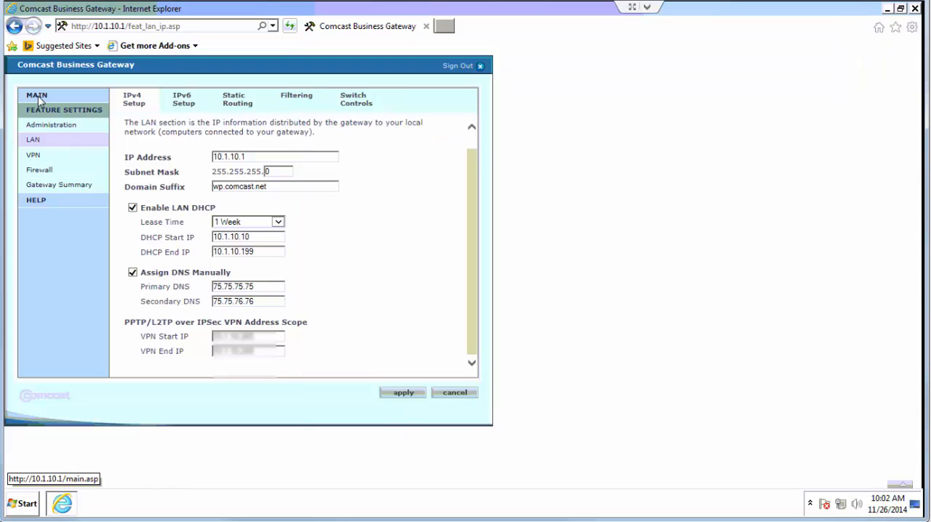
Log in to the gateway again with the administrator username and password, and decline storing the password for this site
left_click(38, 96)
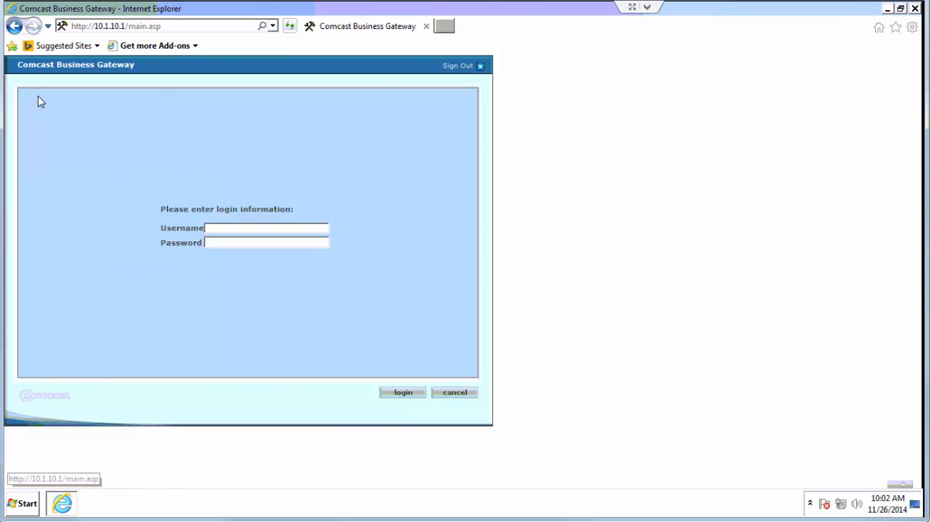
left_click(234, 230)
type("cusadmin")
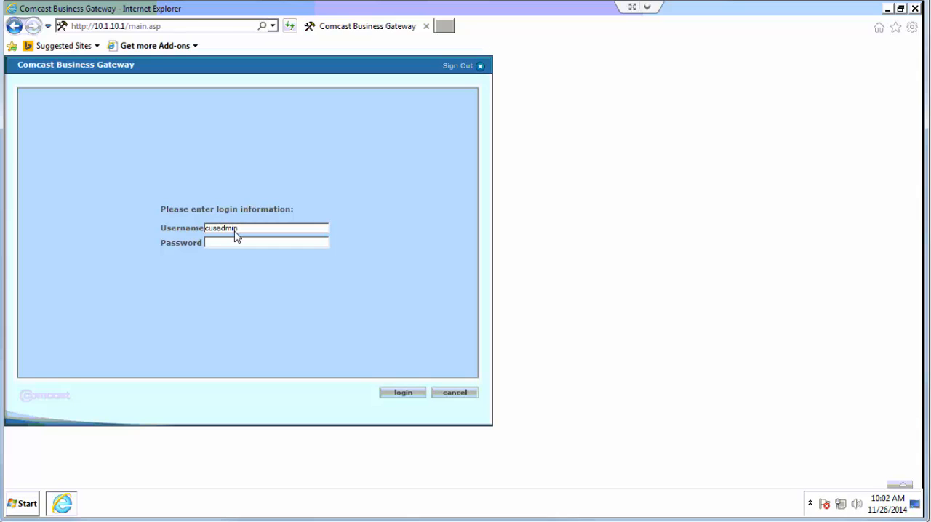
type("••••••••")
key("Return")
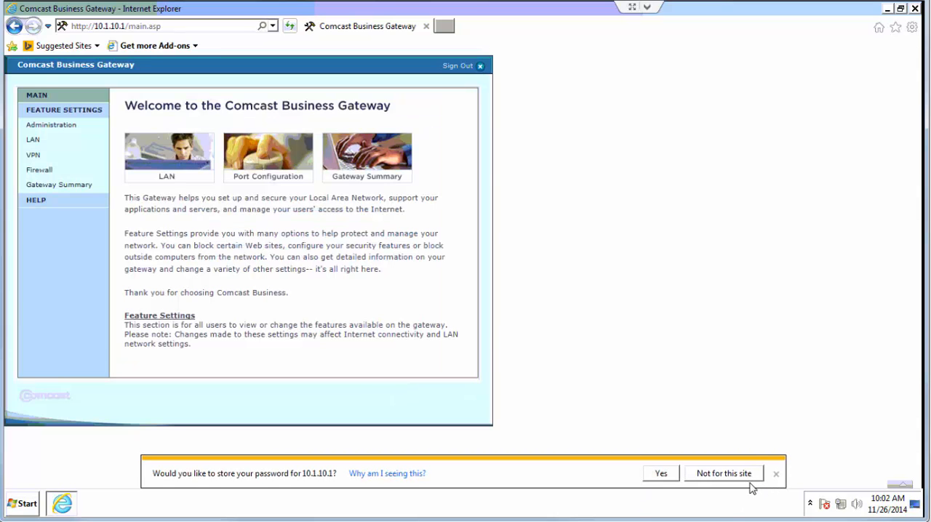
left_click(738, 478)
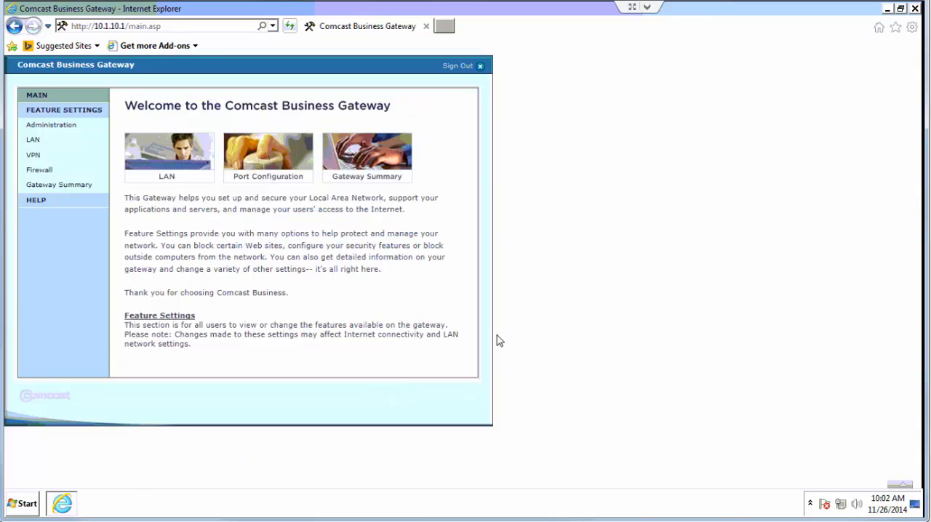
Start a new port forwarding rule in the gateway's firewall port configuration
left_click(41, 172)
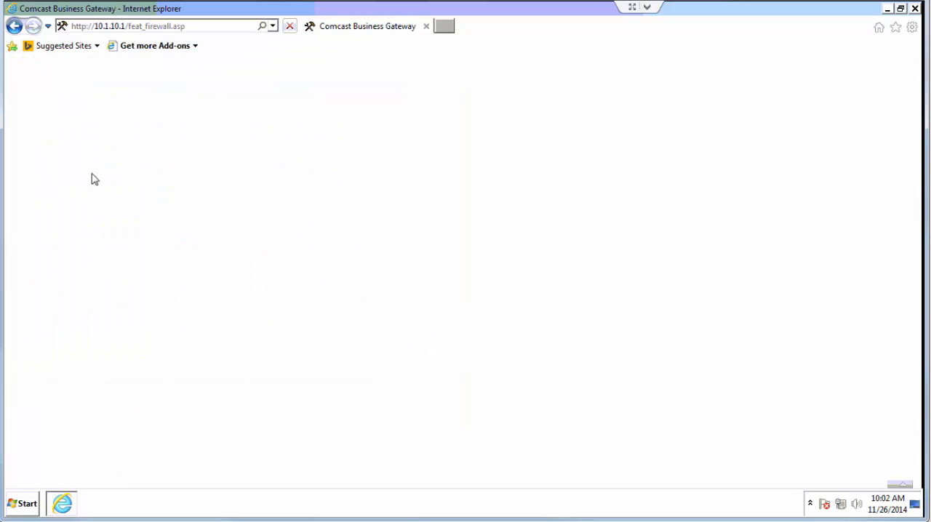
left_click(202, 108)
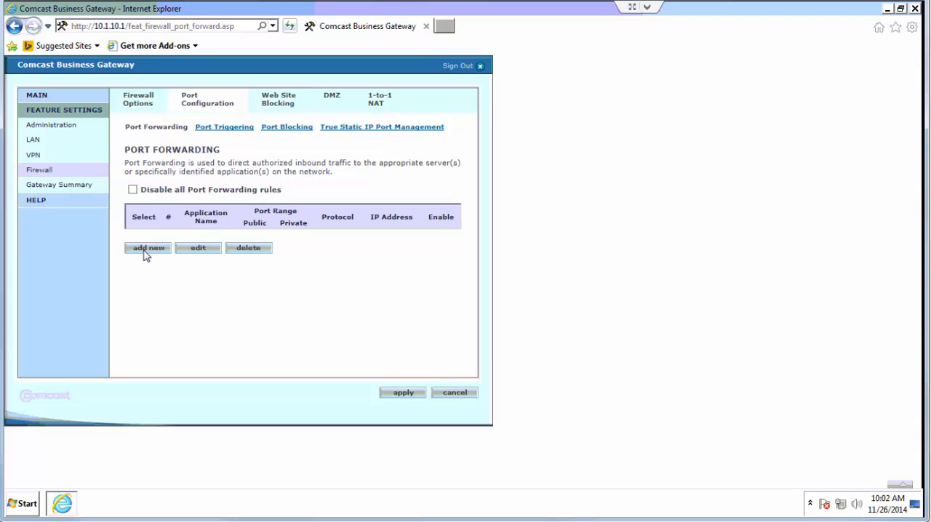
left_click(144, 250)
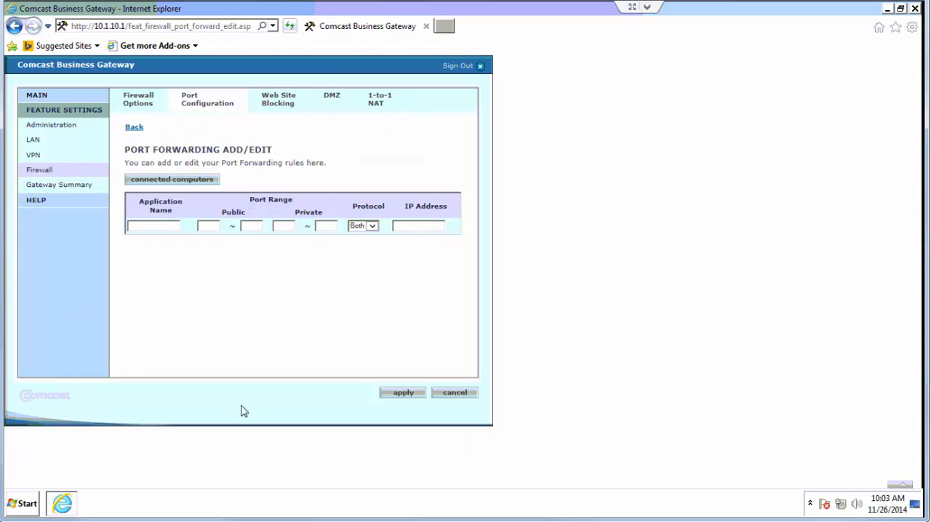
Name the forwarding rule SSDVR, set its public and private port ranges to 5050, and choose the TCP protocol
left_click(148, 227)
type("SSDV")
key("Tab")
type("5050")
key("Tab")
type("505050")
key("Tab")
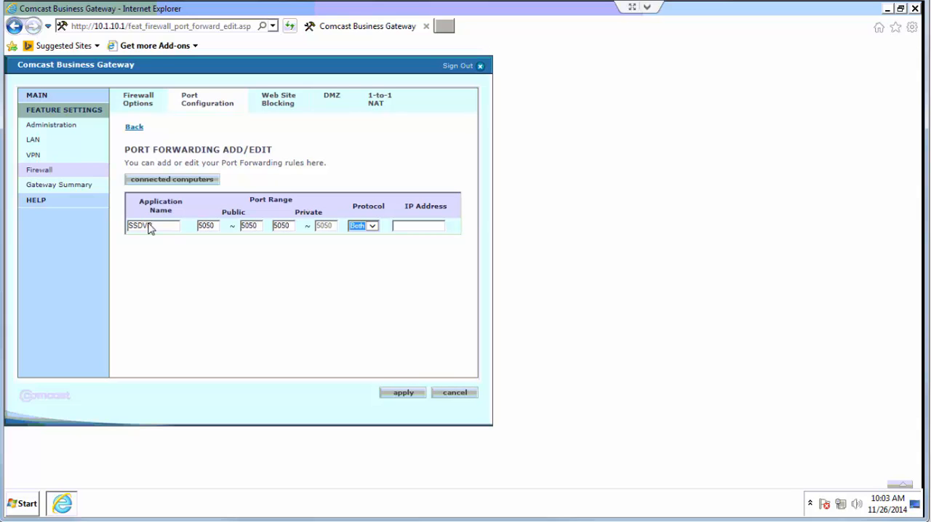
key("t")
Set the rule's IP address to 10.1.10.205 and apply the new rule
left_click(413, 229)
type("10.110")
key("BackSpace")
key("BackSpace")
type("0.205")
left_click(389, 392)
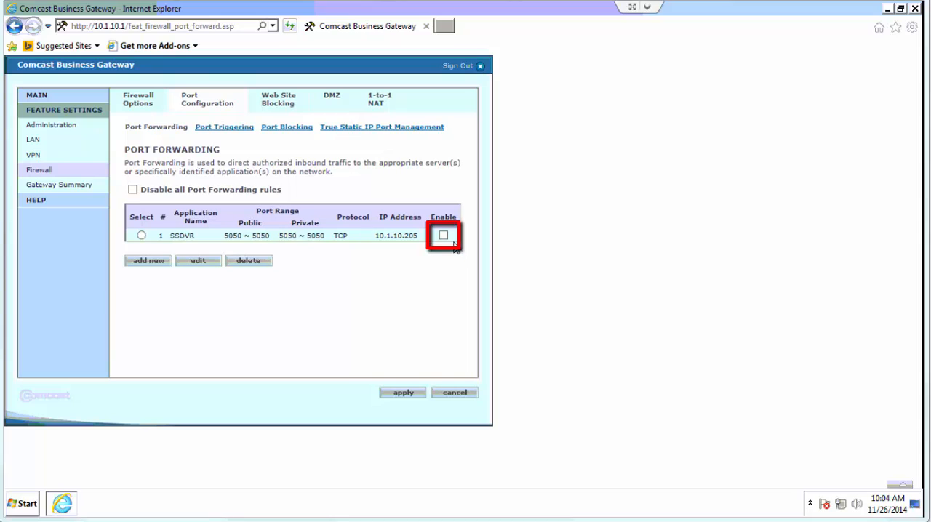
Enable the SSDVR forwarding rule, apply the change, and sign out of the gateway
left_click(445, 237)
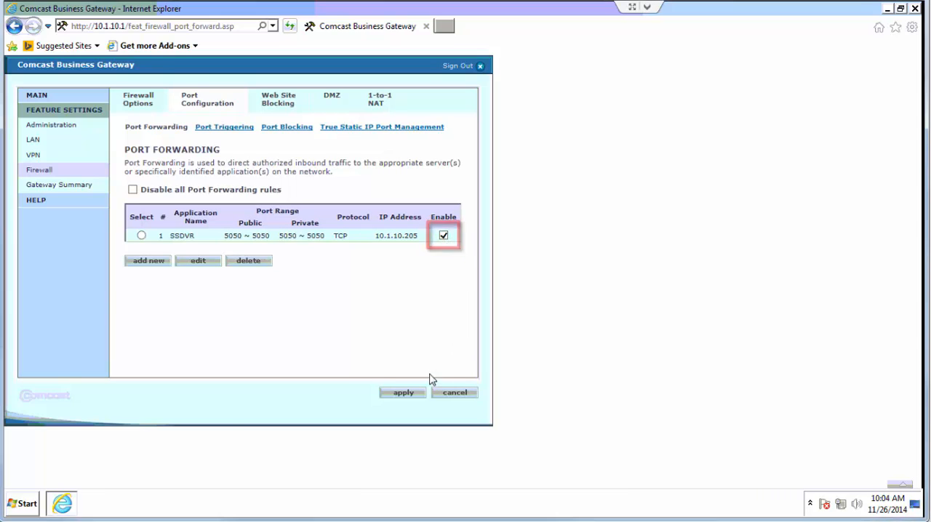
left_click(393, 394)
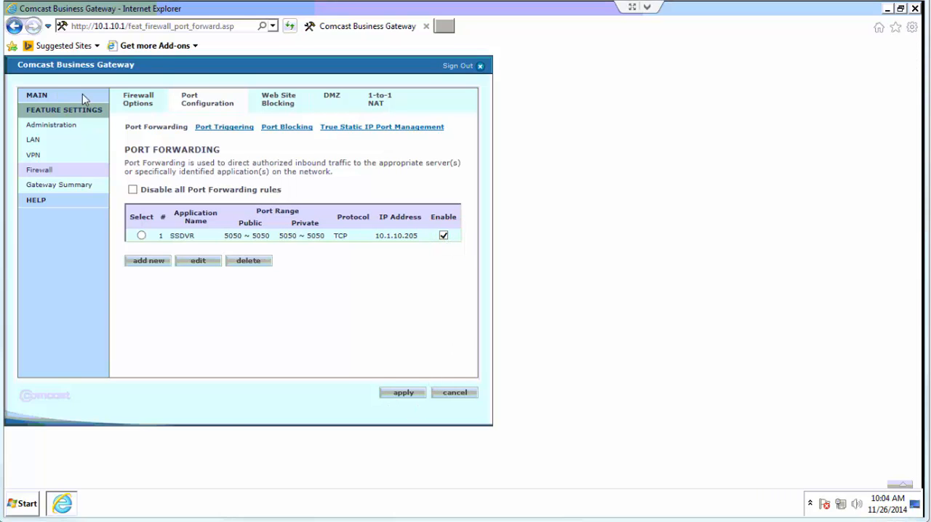
left_click(480, 67)
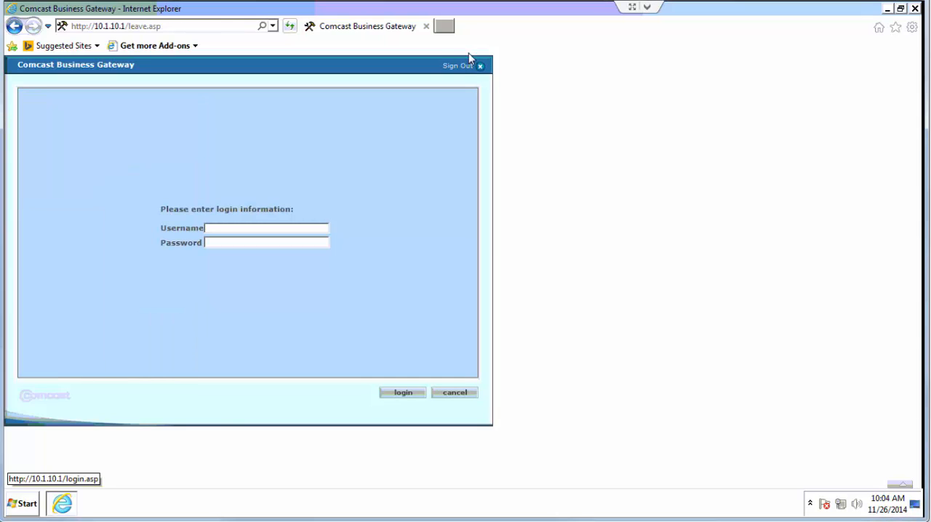
Check whether port 5050 is open using canyouseeme.org in a new browser tab, and close that tab
left_click(445, 26)
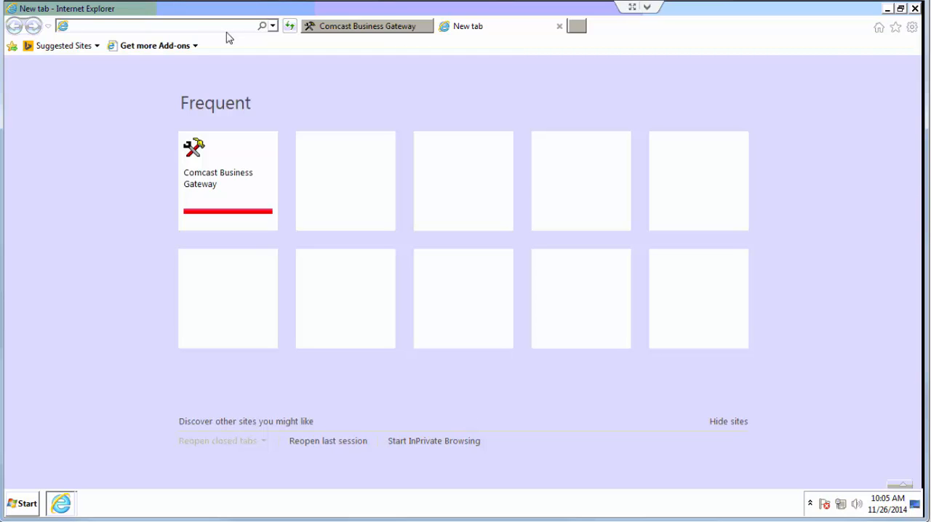
type("canyousee")
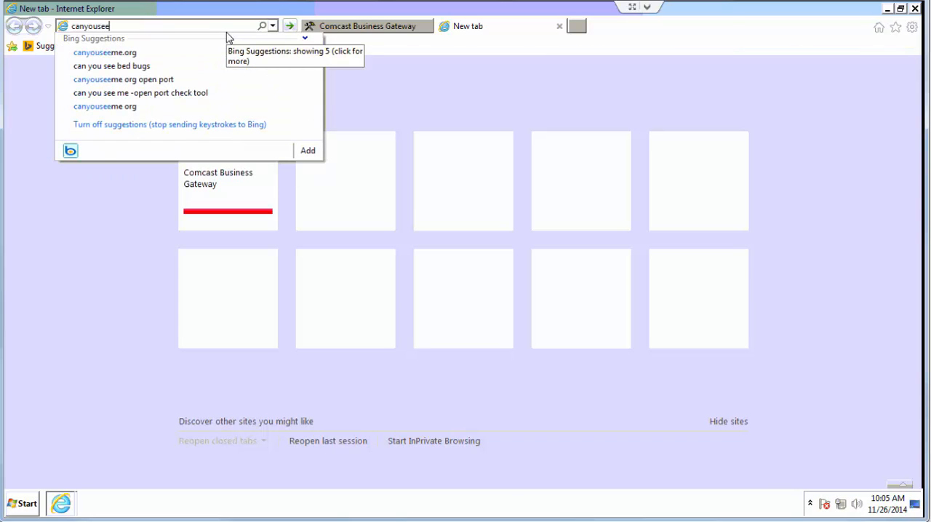
type("me.org")
key("Return")
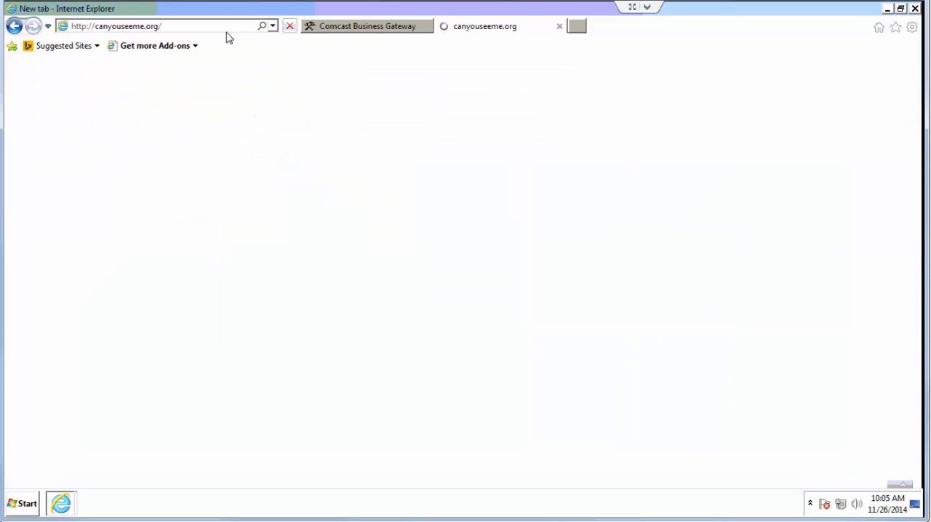
left_click(120, 286)
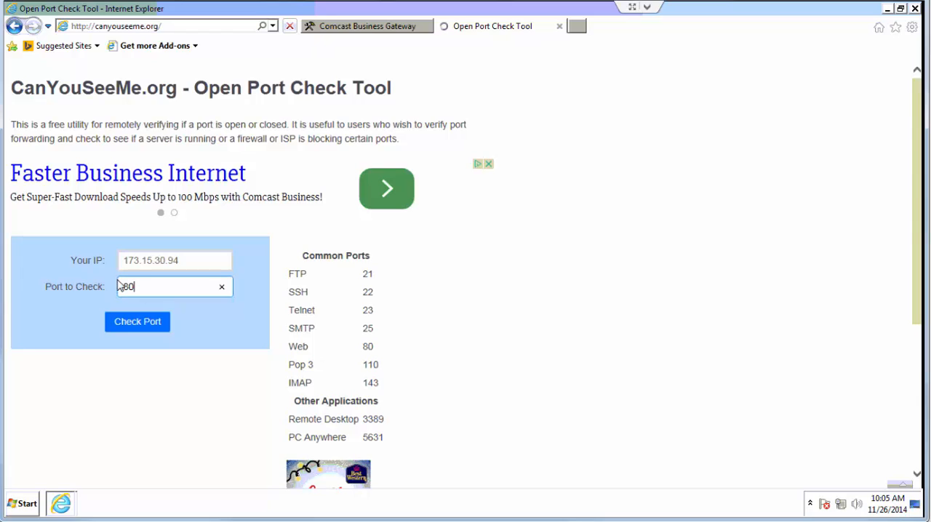
double_click(120, 286)
type("5050")
left_click(137, 328)
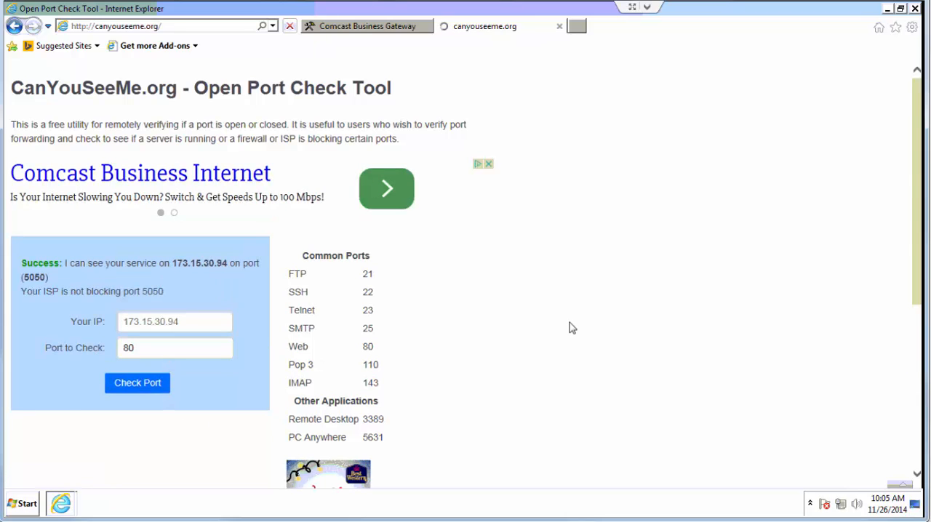
left_click(558, 28)
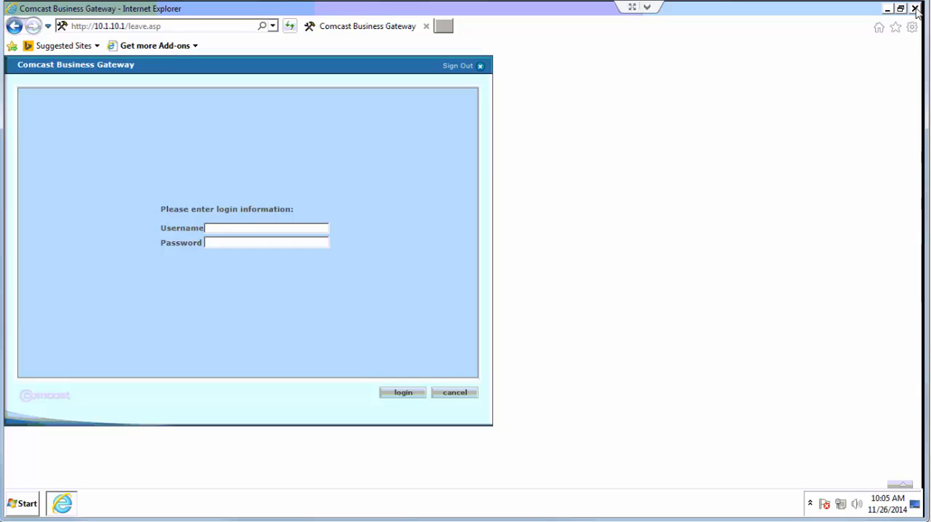